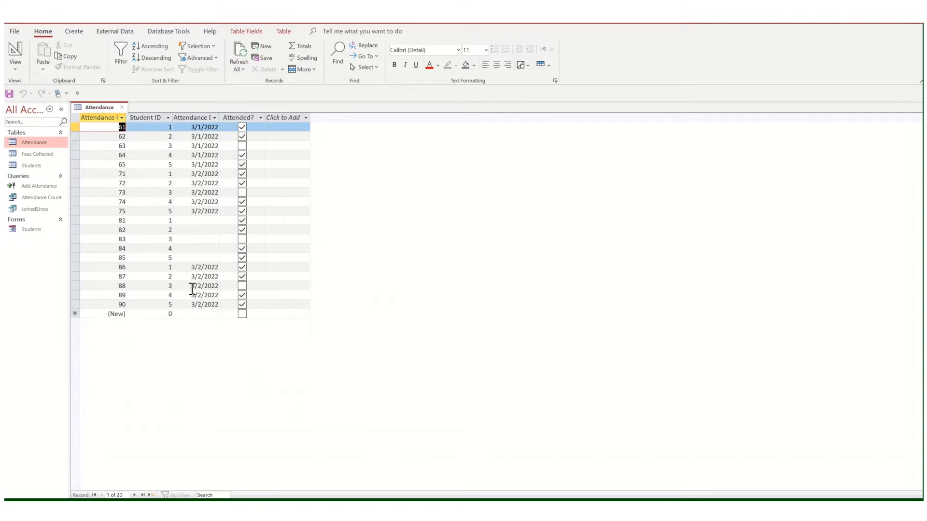
Open the Students form and set the attendance date to 3/2/2022
{"action": "double_click", "coordinate": [32, 230]}
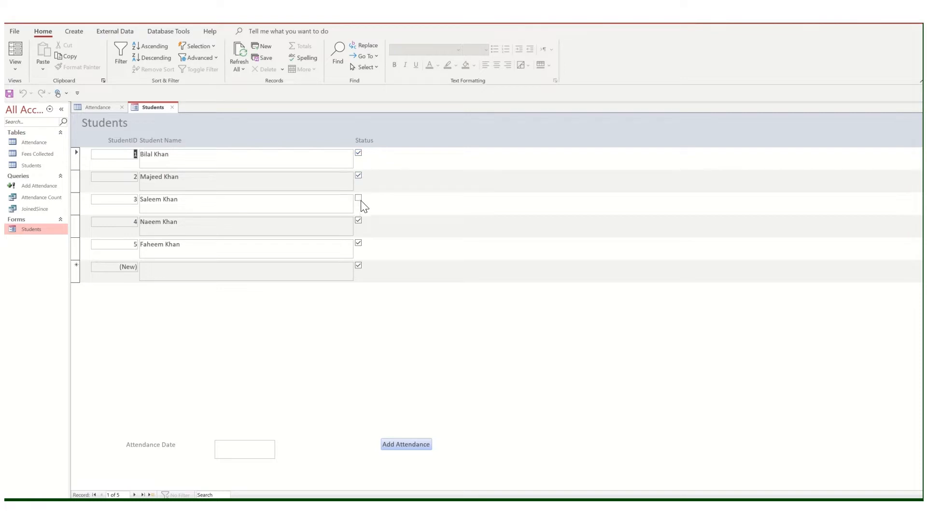
{"action": "left_click", "coordinate": [245, 453]}
{"action": "left_click", "coordinate": [279, 445]}
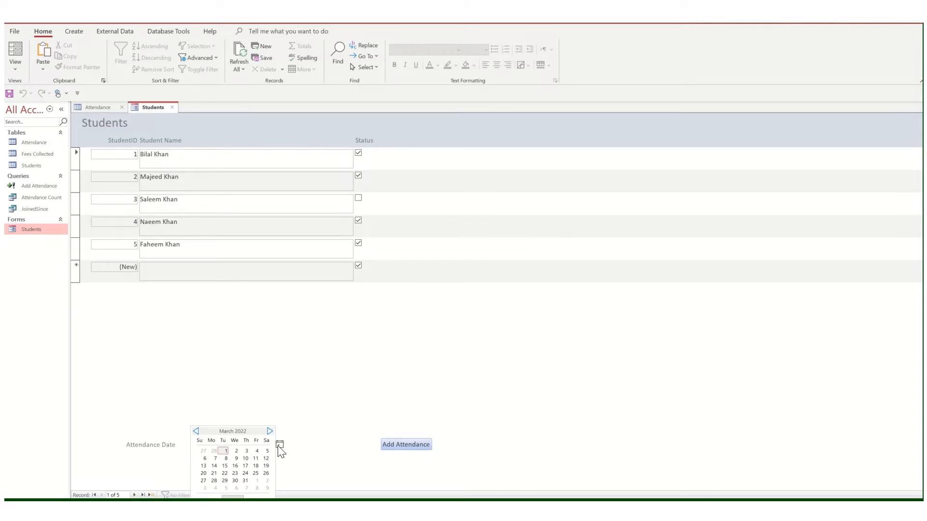
{"action": "left_click", "coordinate": [332, 427]}
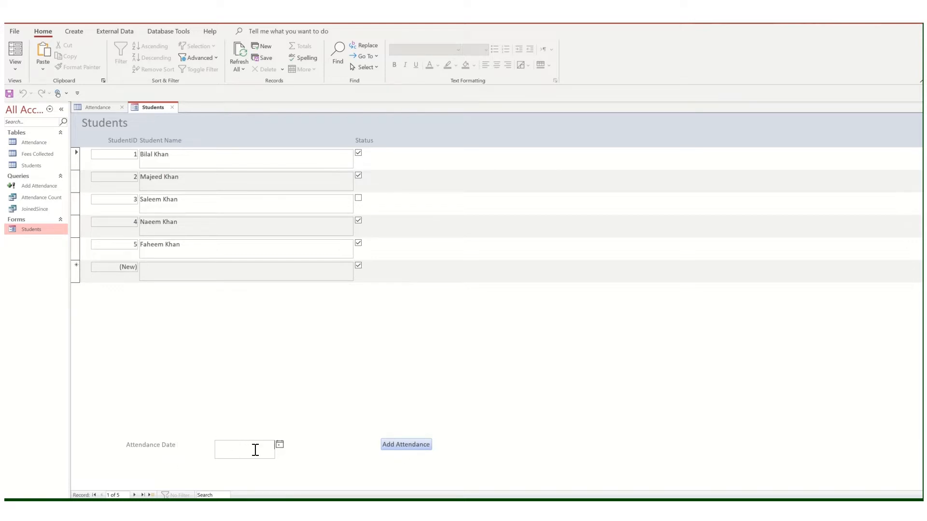
{"action": "left_click", "coordinate": [279, 445]}
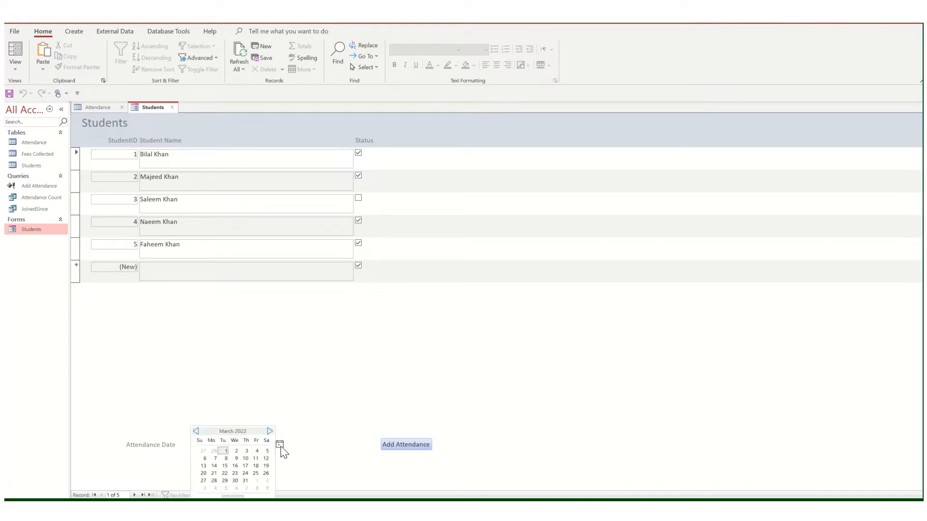
{"action": "left_click", "coordinate": [234, 450]}
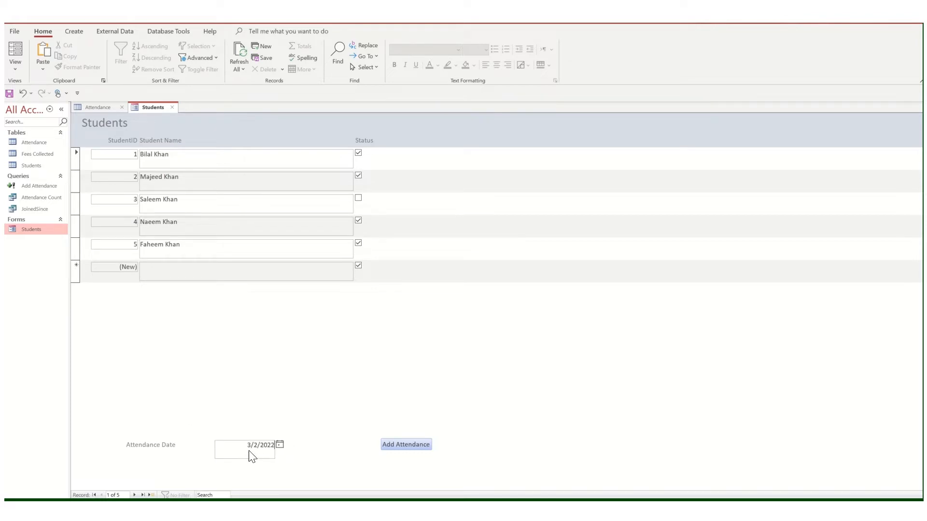
{"action": "left_click", "coordinate": [410, 448]}
{"action": "left_click_drag", "start_coordinate": [244, 444], "coordinate": [332, 446]}
Delete the records with Attendance ID 81 to 90 from the Attendance table
{"action": "left_click", "coordinate": [91, 109]}
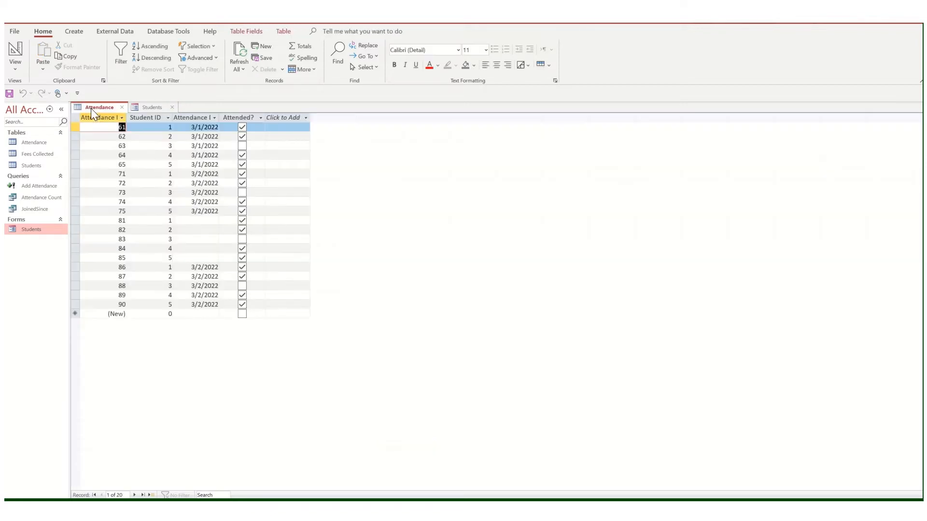
{"action": "left_click", "coordinate": [203, 222]}
{"action": "left_click", "coordinate": [200, 240]}
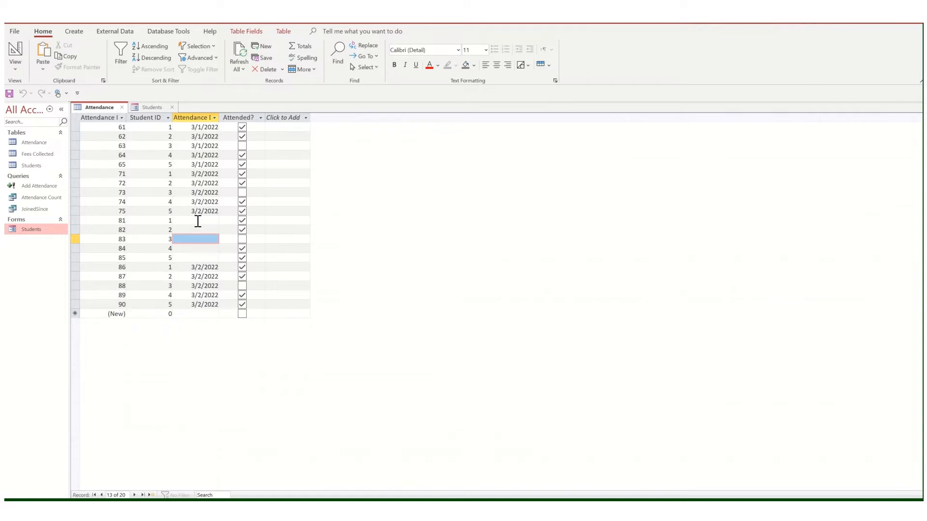
{"action": "left_click_drag", "start_coordinate": [76, 220], "coordinate": [77, 306]}
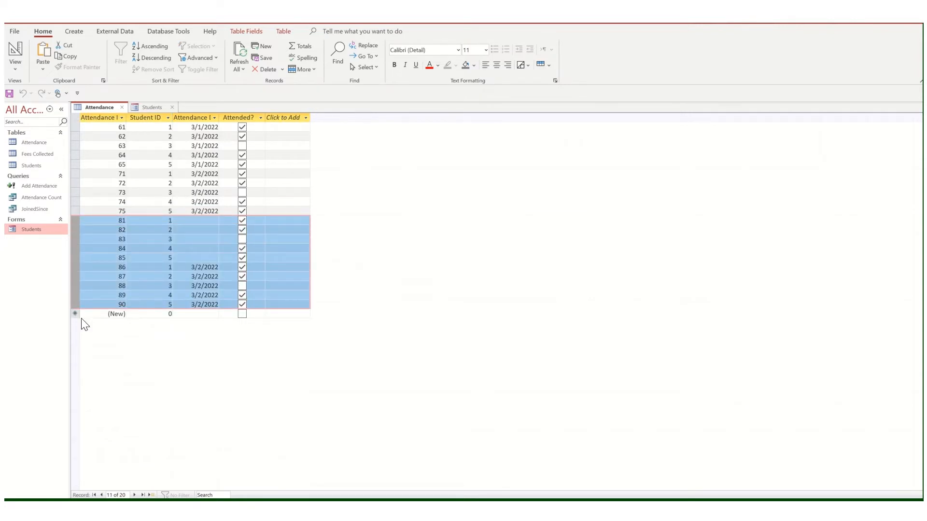
{"action": "left_click", "coordinate": [263, 70]}
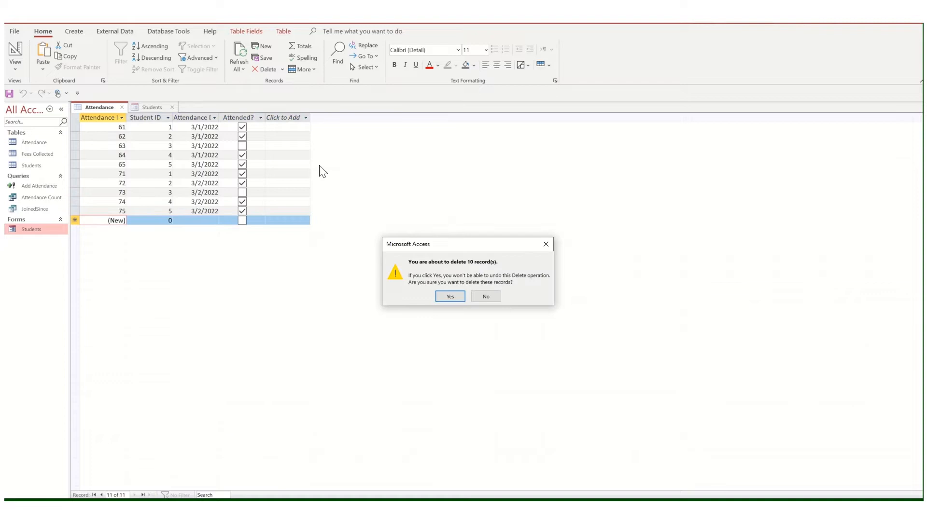
{"action": "left_click", "coordinate": [437, 299]}
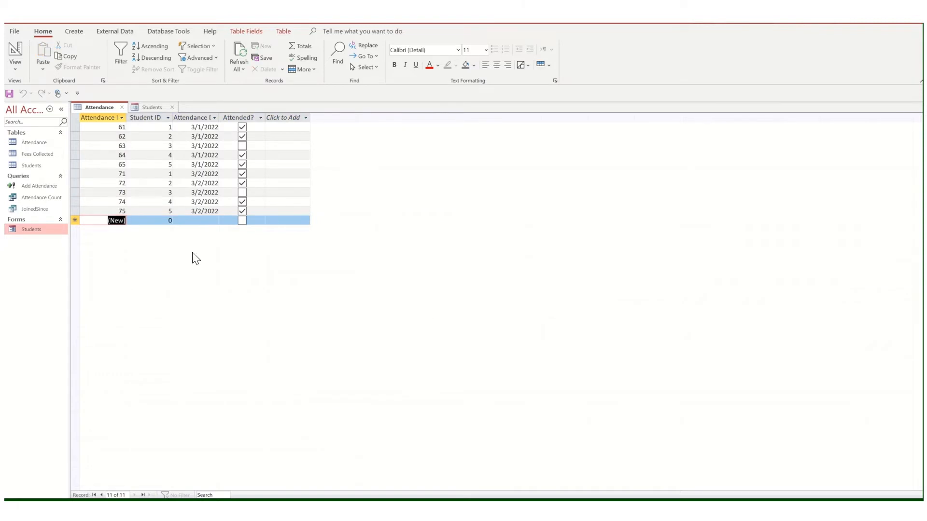
Close the Students form, keeping the Attendance table open
{"action": "left_click", "coordinate": [148, 110]}
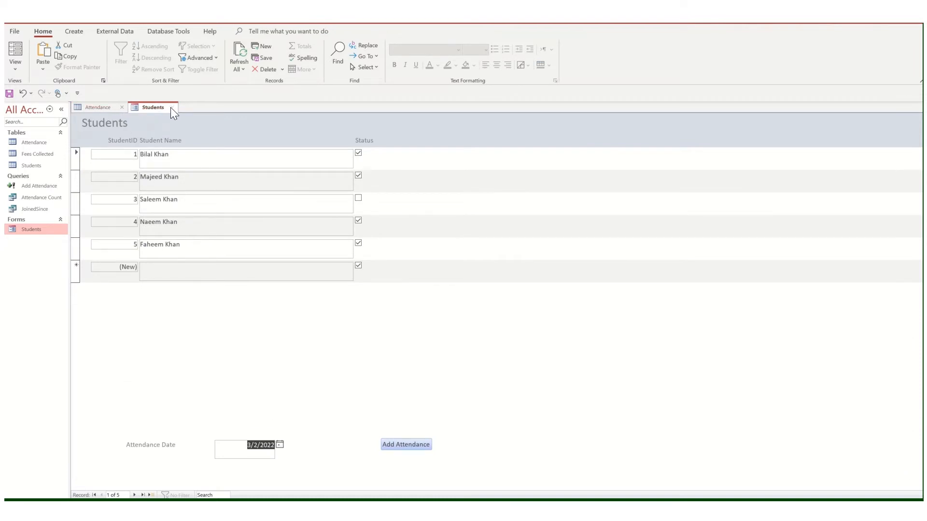
{"action": "left_click", "coordinate": [103, 108]}
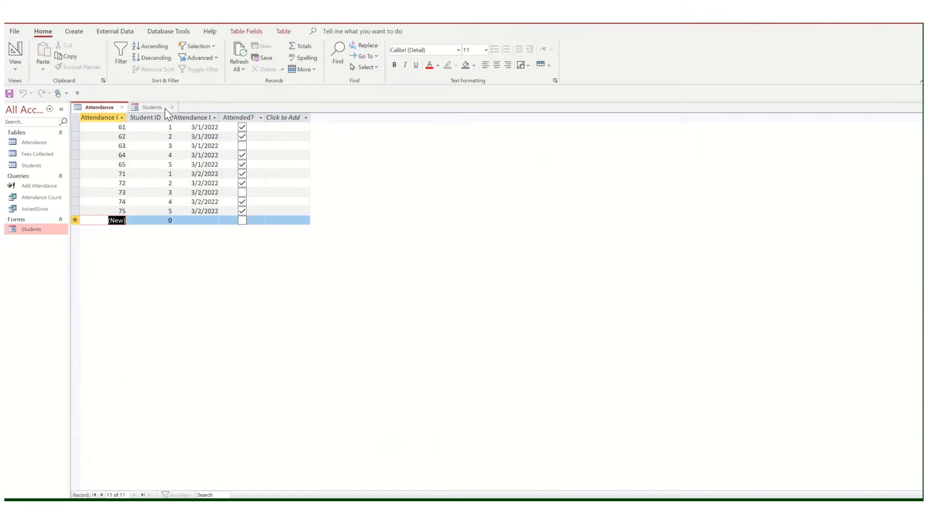
{"action": "left_click", "coordinate": [171, 107]}
{"action": "left_click", "coordinate": [388, 259]}
Switch the Attendance table to Design View and make the Attendance Date field required
{"action": "right_click", "coordinate": [99, 109]}
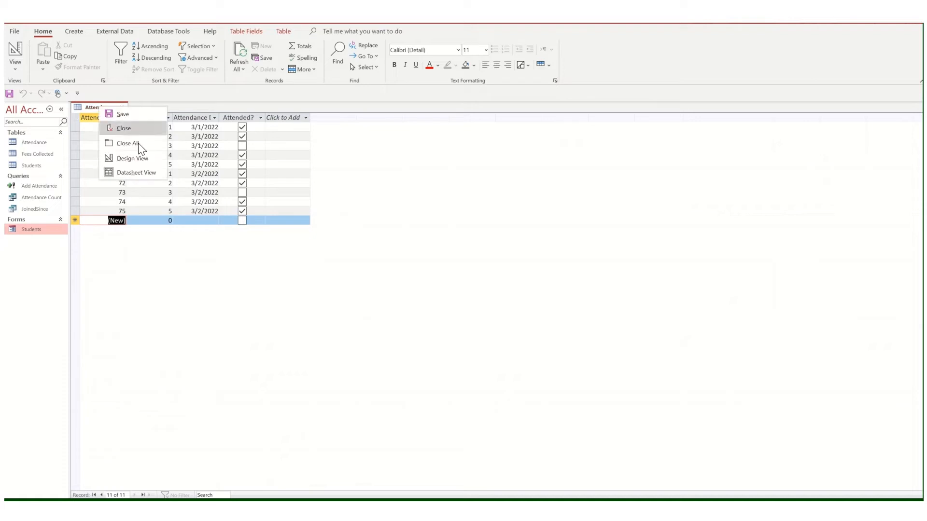
{"action": "left_click", "coordinate": [133, 161]}
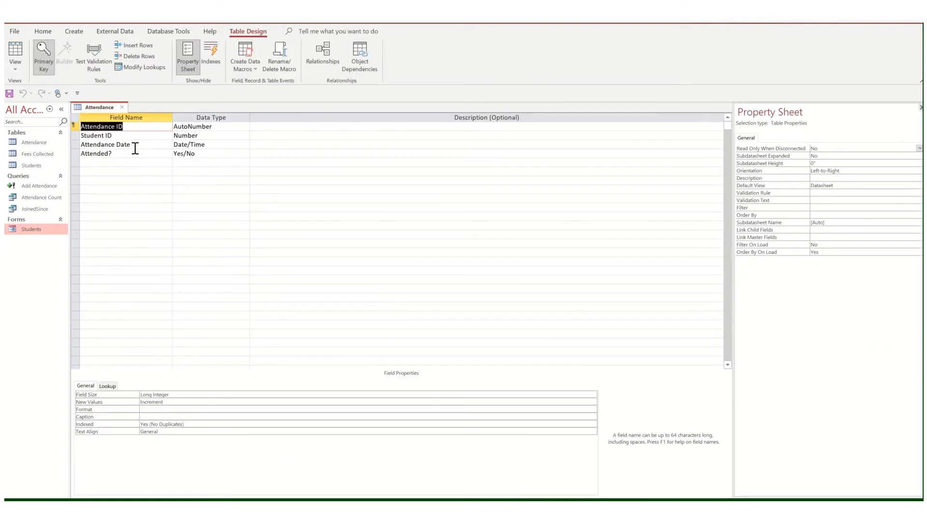
{"action": "left_click", "coordinate": [136, 145]}
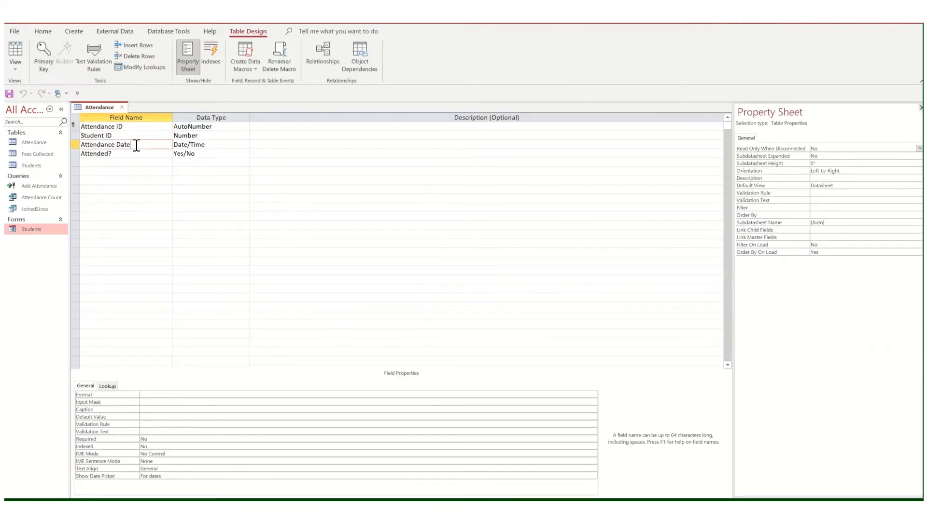
{"action": "left_click", "coordinate": [150, 439]}
{"action": "left_click", "coordinate": [591, 439]}
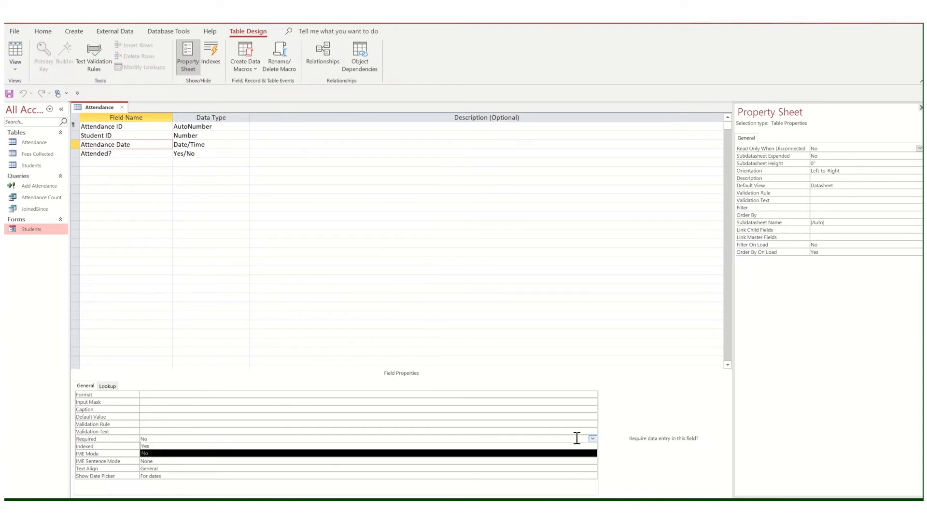
{"action": "left_click", "coordinate": [155, 446]}
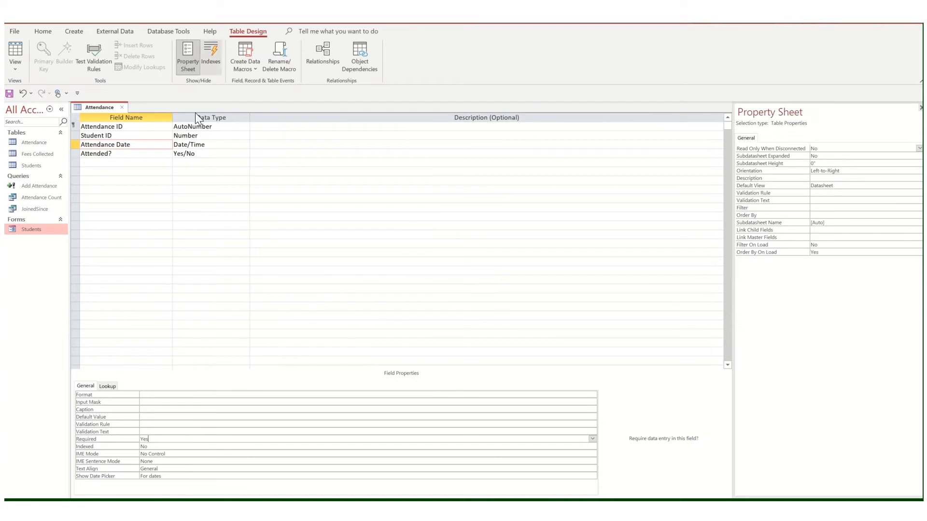
Add an index named StudentDate to the Attendance table, combining the Attendance Date and Student ID fields
{"action": "left_click", "coordinate": [208, 60]}
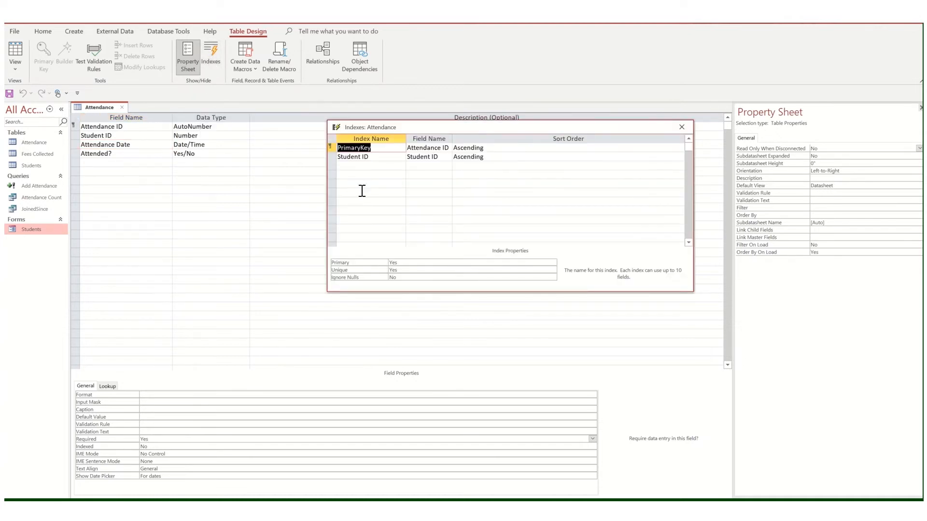
{"action": "left_click", "coordinate": [373, 168]}
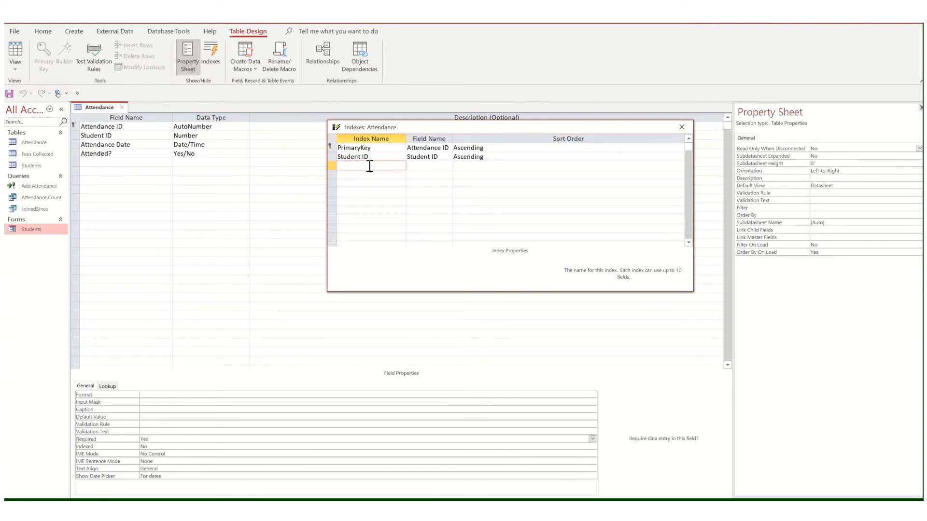
{"action": "type", "text": "StudentDate"}
{"action": "left_click", "coordinate": [431, 168]}
{"action": "left_click", "coordinate": [448, 166]}
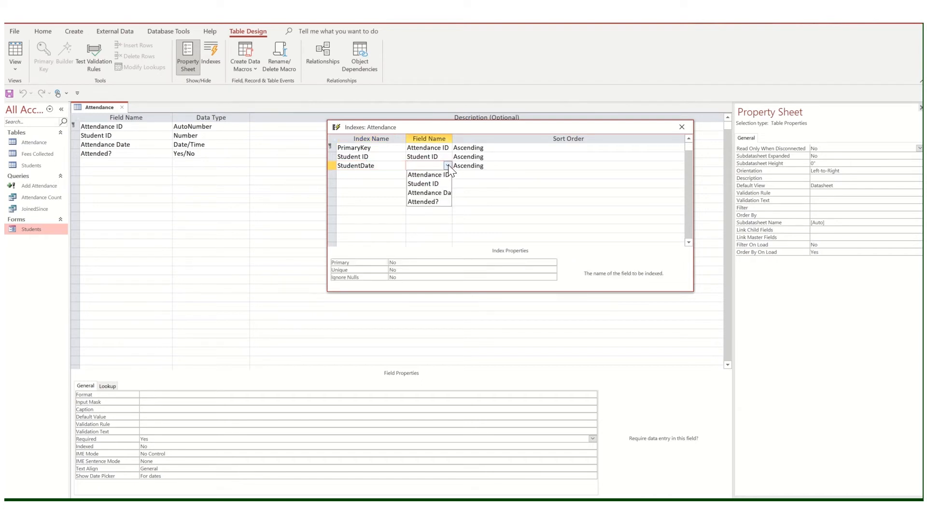
{"action": "left_click", "coordinate": [439, 195]}
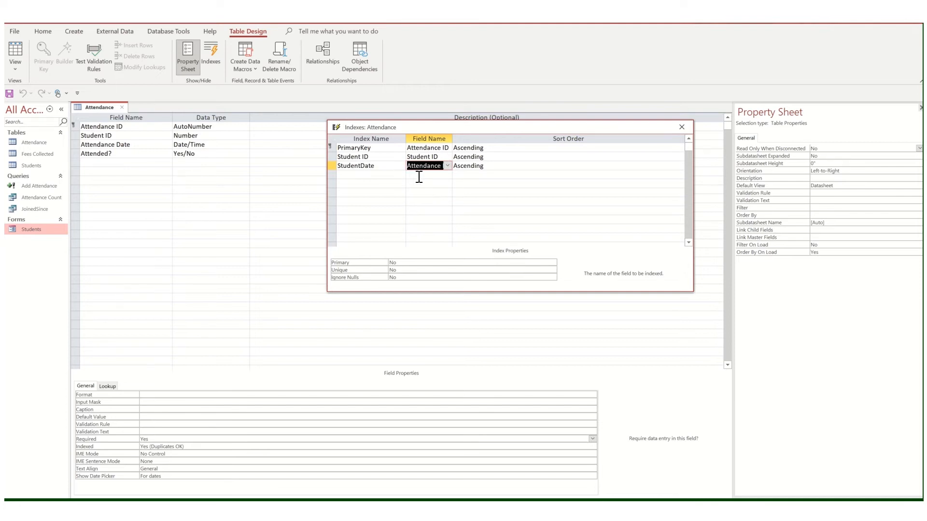
{"action": "left_click", "coordinate": [419, 176]}
{"action": "left_click", "coordinate": [447, 175]}
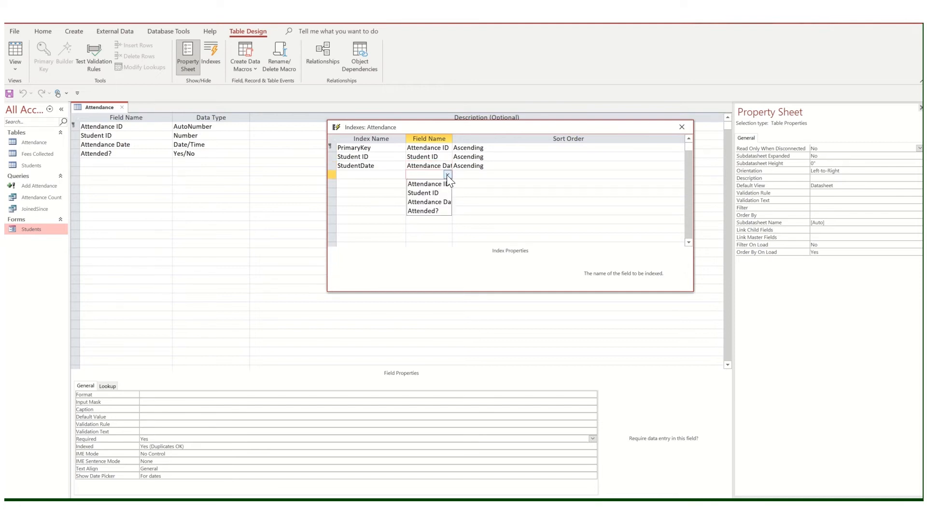
{"action": "left_click", "coordinate": [423, 193]}
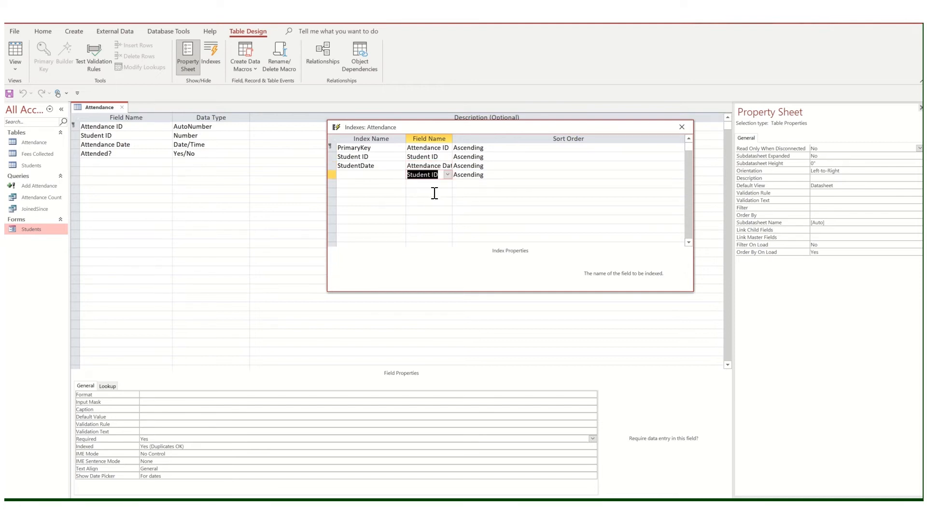
Make the StudentDate index unique and close the index definitions
{"action": "left_click", "coordinate": [385, 166]}
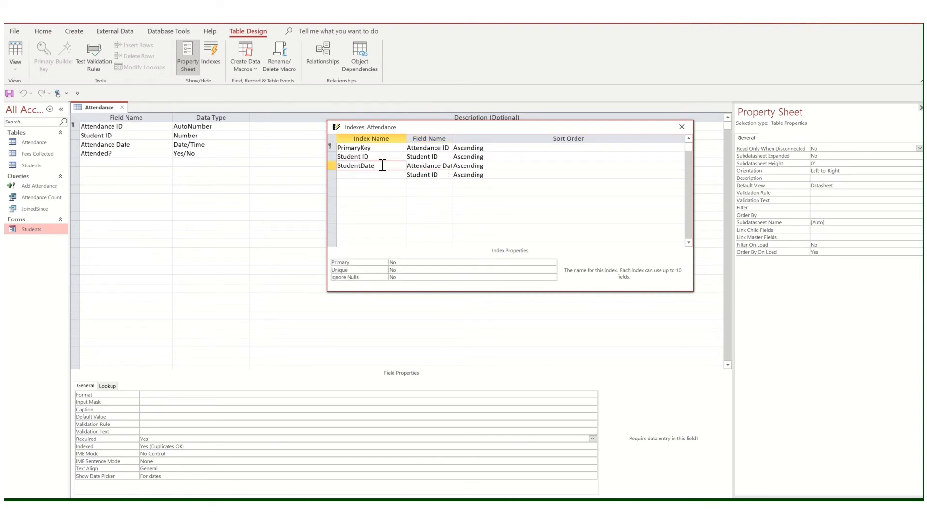
{"action": "left_click", "coordinate": [423, 270]}
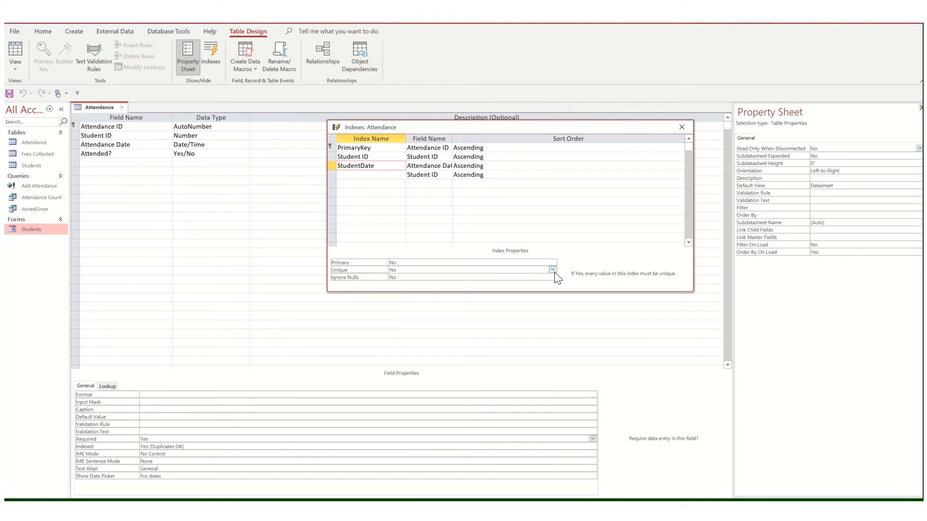
{"action": "left_click", "coordinate": [553, 270]}
{"action": "left_click", "coordinate": [423, 278]}
{"action": "left_click", "coordinate": [682, 127]}
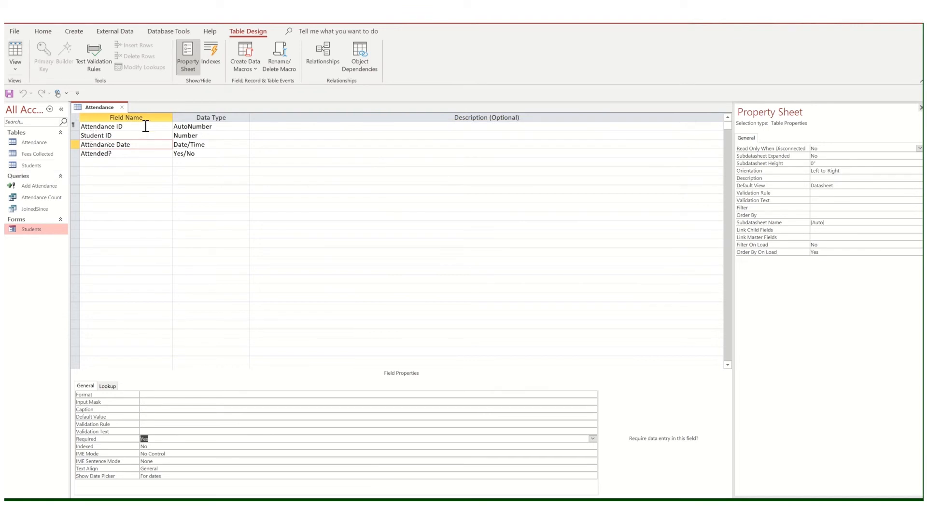
Close the Attendance table and save its design changes without testing the existing data against the new rules
{"action": "left_click", "coordinate": [122, 107]}
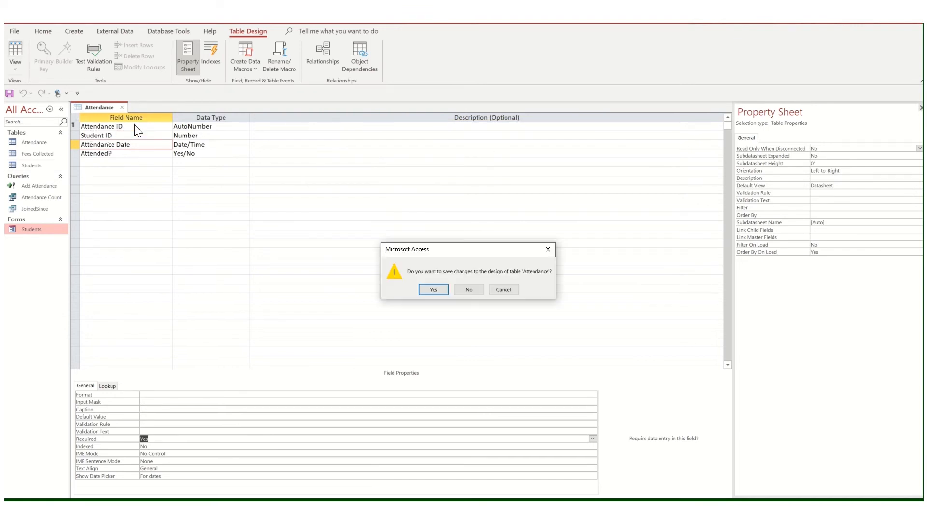
{"action": "left_click", "coordinate": [433, 290]}
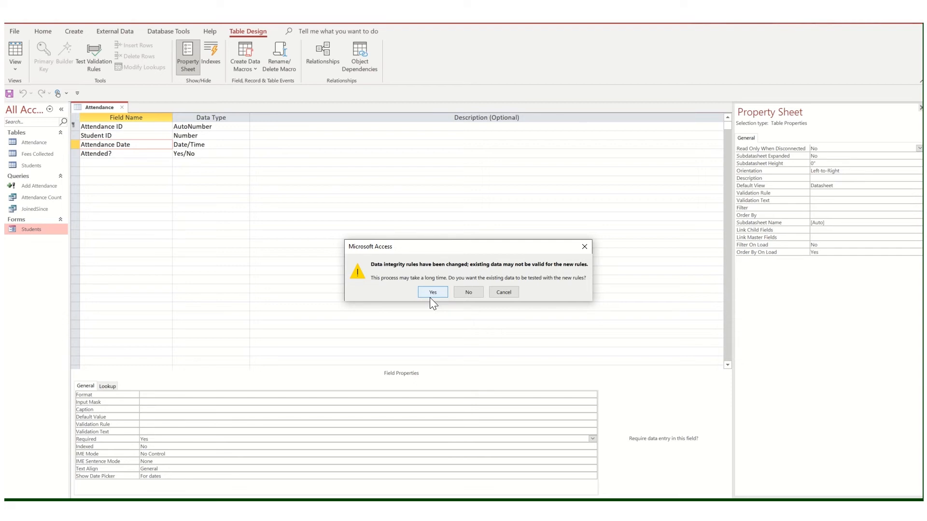
{"action": "left_click", "coordinate": [468, 296]}
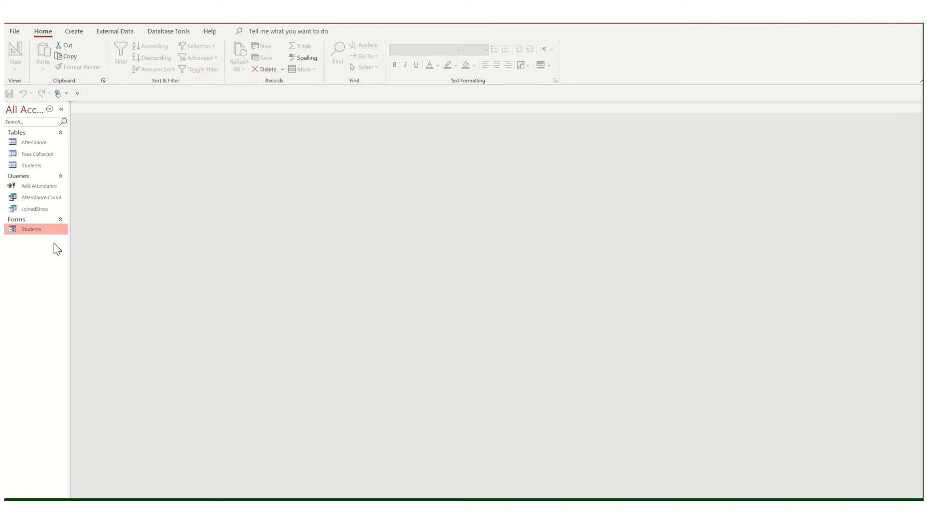
Try to add attendance for 3/2/2022 from the Students form, declining to run the append query
{"action": "double_click", "coordinate": [33, 230]}
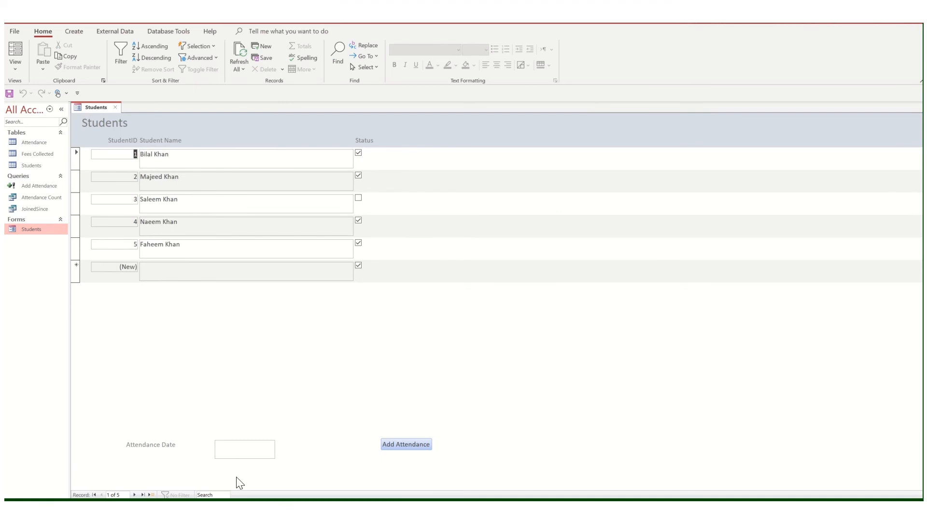
{"action": "left_click", "coordinate": [263, 449]}
{"action": "left_click", "coordinate": [279, 444]}
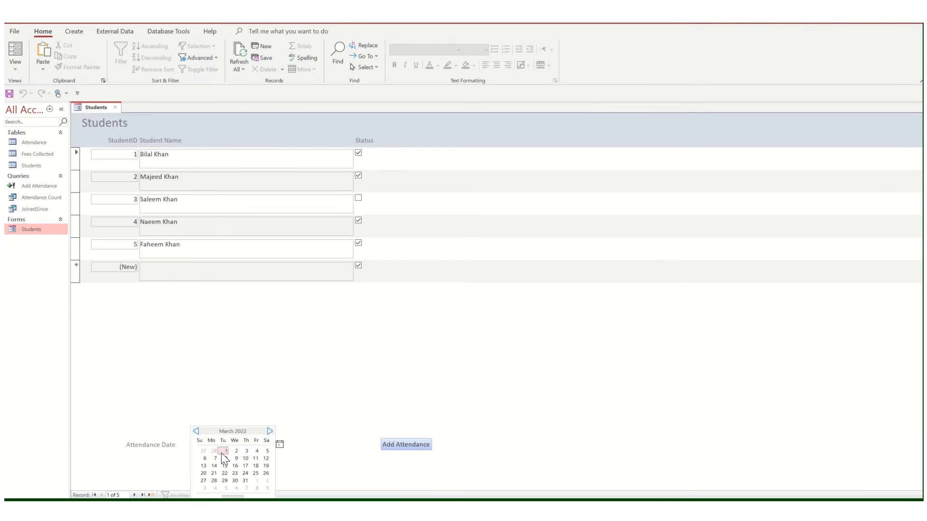
{"action": "left_click", "coordinate": [236, 451]}
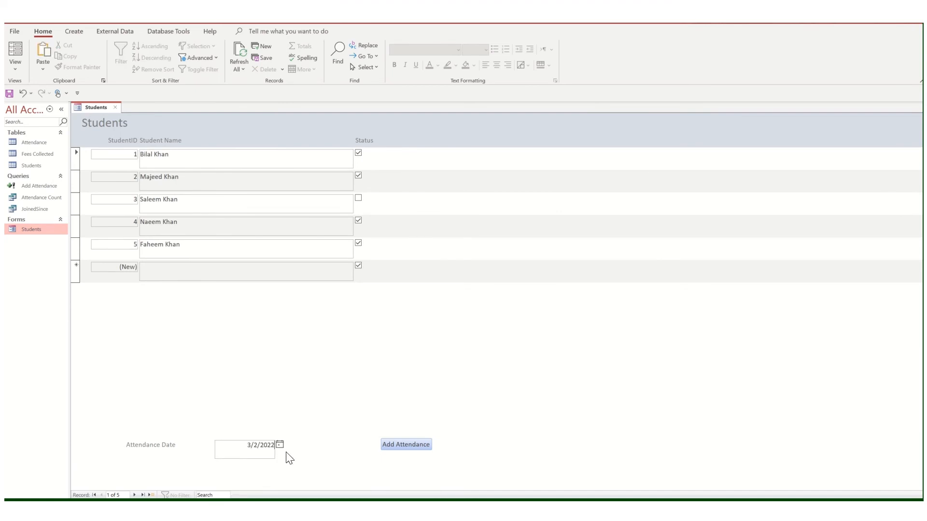
{"action": "left_click", "coordinate": [408, 445]}
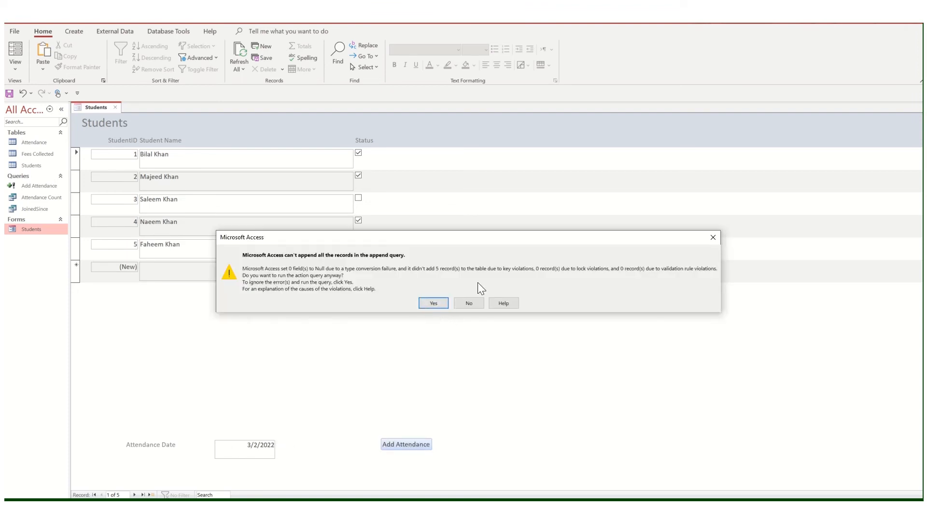
{"action": "left_click", "coordinate": [467, 308]}
{"action": "left_click", "coordinate": [578, 129]}
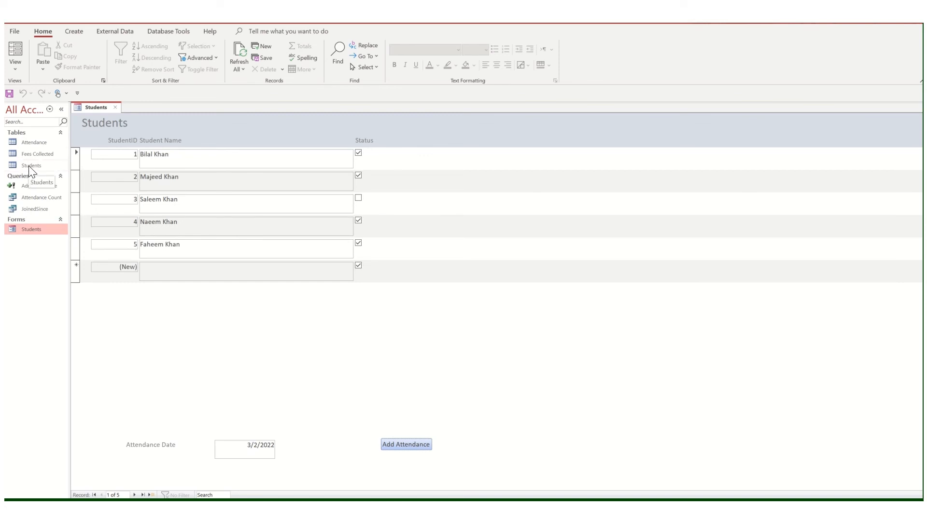
Open the Attendance table and check its records for duplicate student and date combinations
{"action": "double_click", "coordinate": [28, 141]}
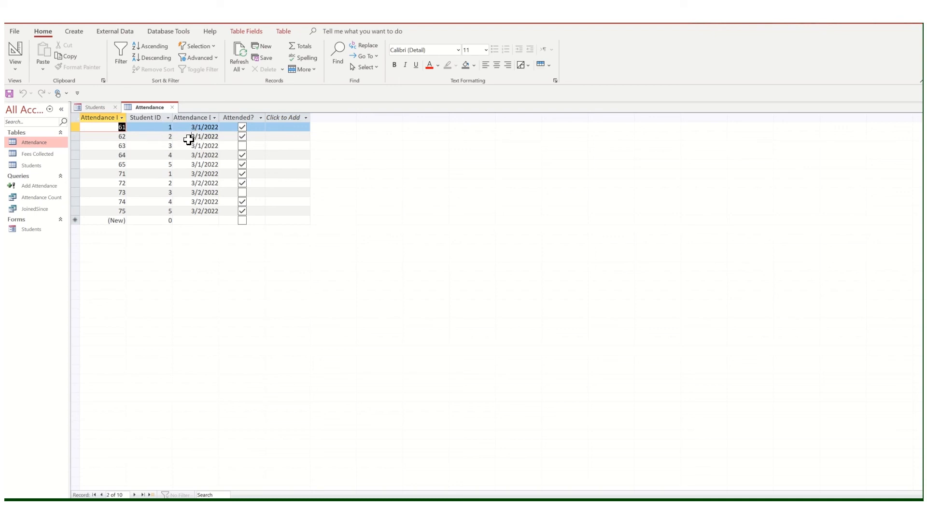
{"action": "left_click", "coordinate": [192, 136]}
{"action": "left_click", "coordinate": [191, 145]}
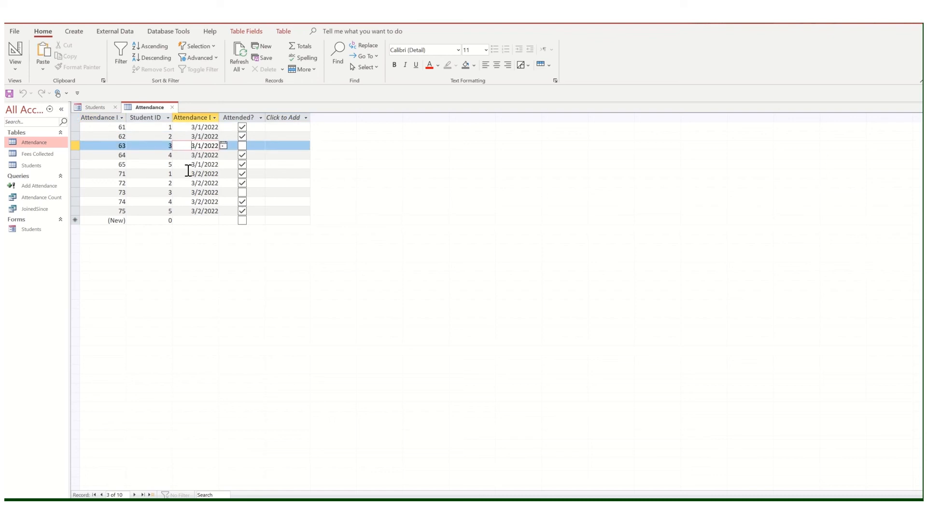
{"action": "left_click", "coordinate": [186, 165]}
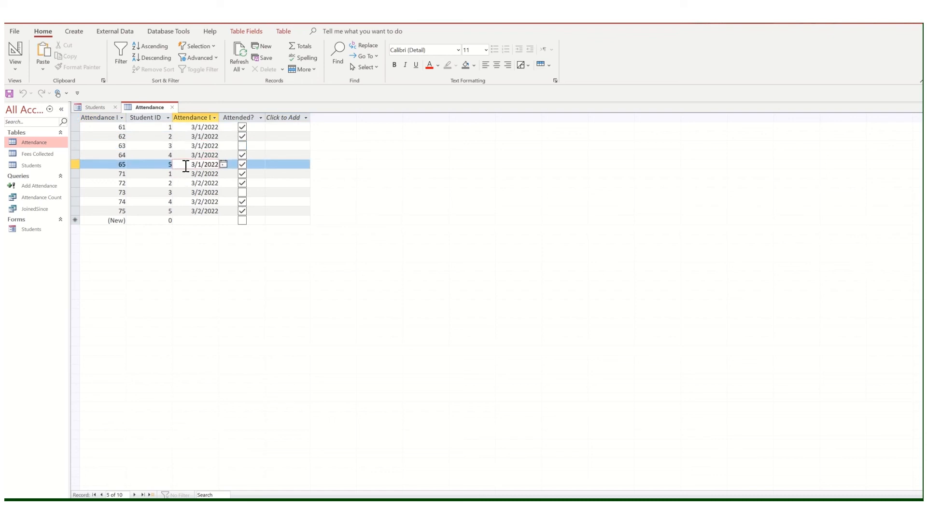
{"action": "left_click", "coordinate": [160, 164]}
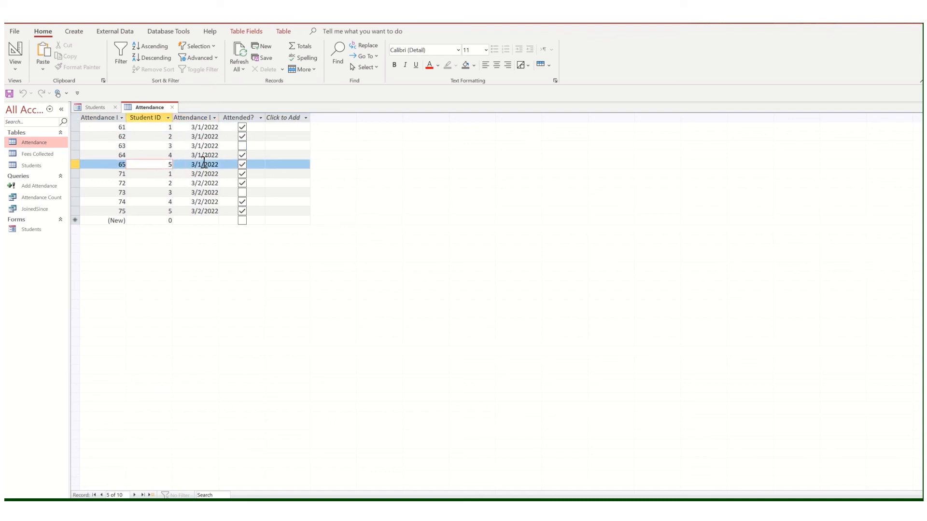